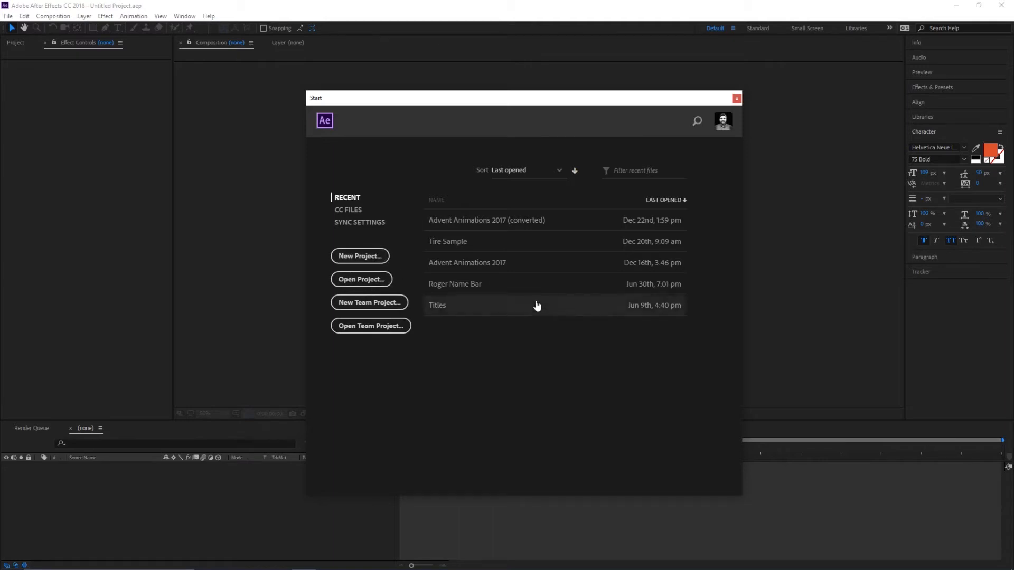
Create a new project from the start screen.
{"action": "left_click", "coordinate": [370, 258]}
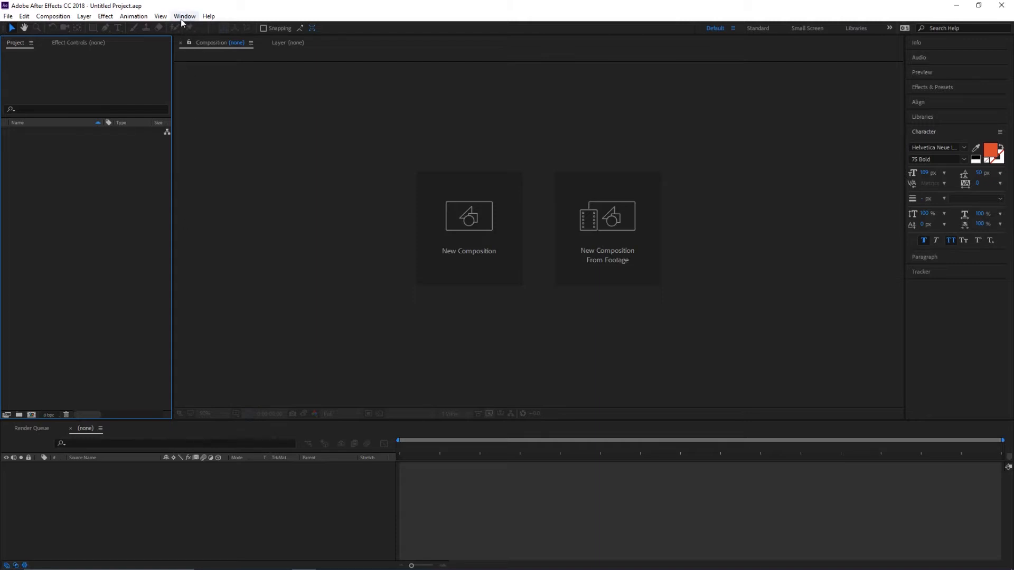
{"action": "left_click", "coordinate": [10, 18]}
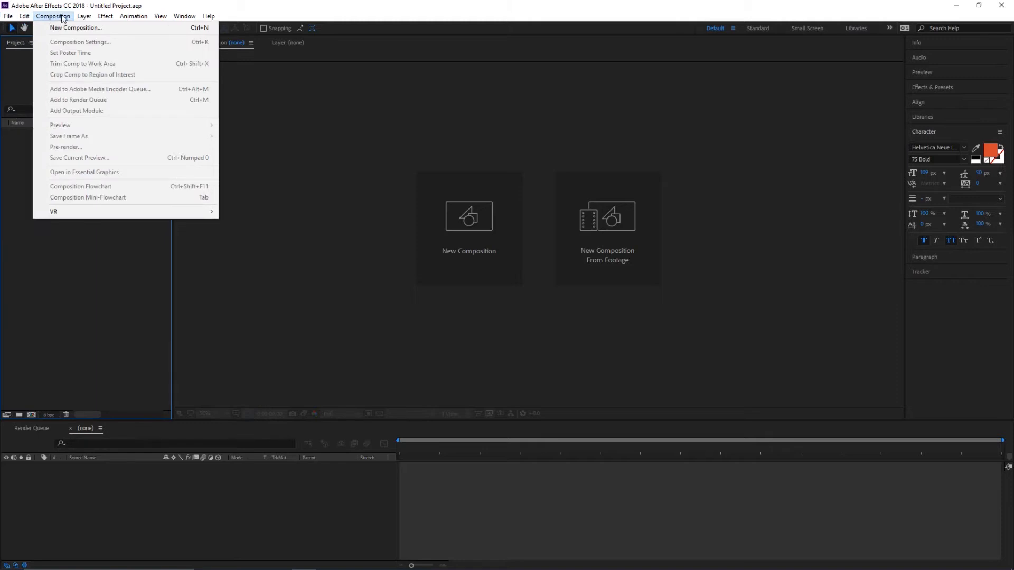
{"action": "mouse_move", "coordinate": [86, 17]}
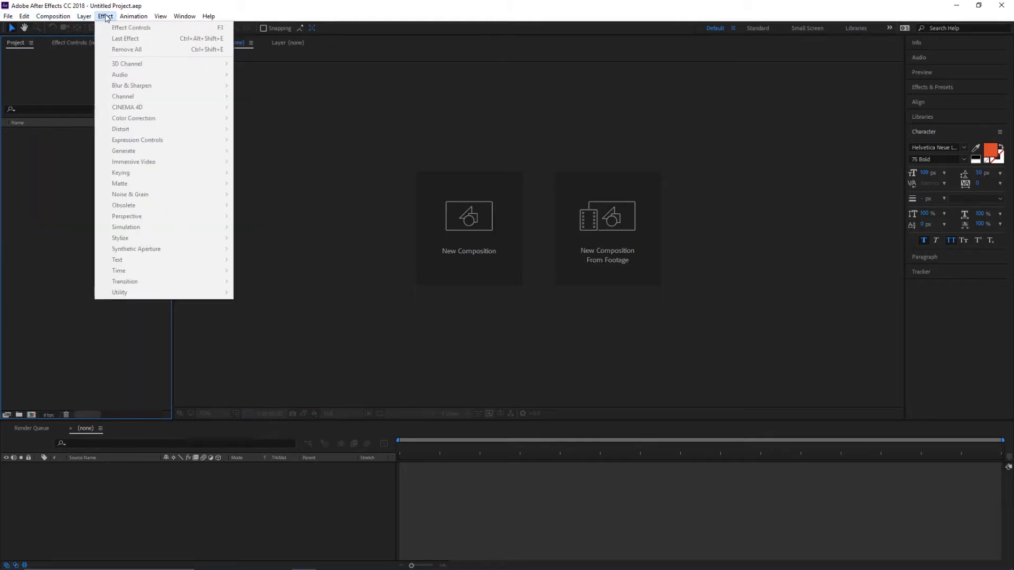
{"action": "mouse_move", "coordinate": [163, 17]}
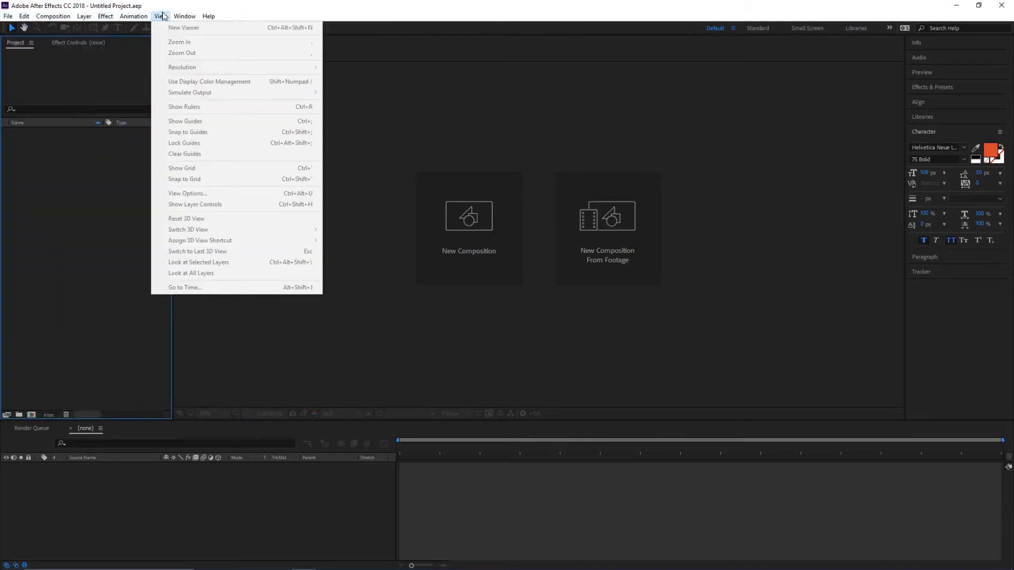
{"action": "mouse_move", "coordinate": [30, 18]}
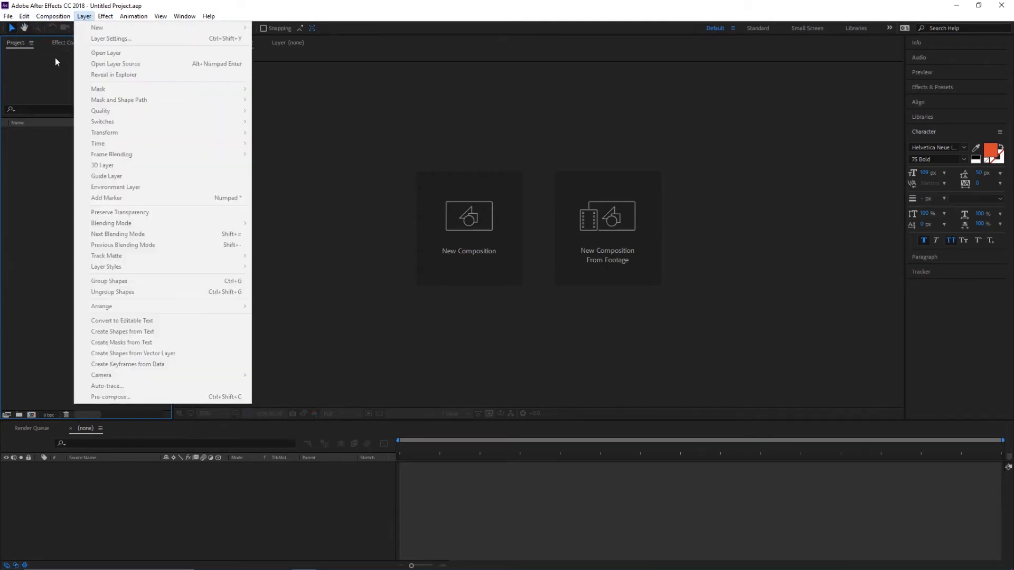
{"action": "left_click", "coordinate": [56, 58]}
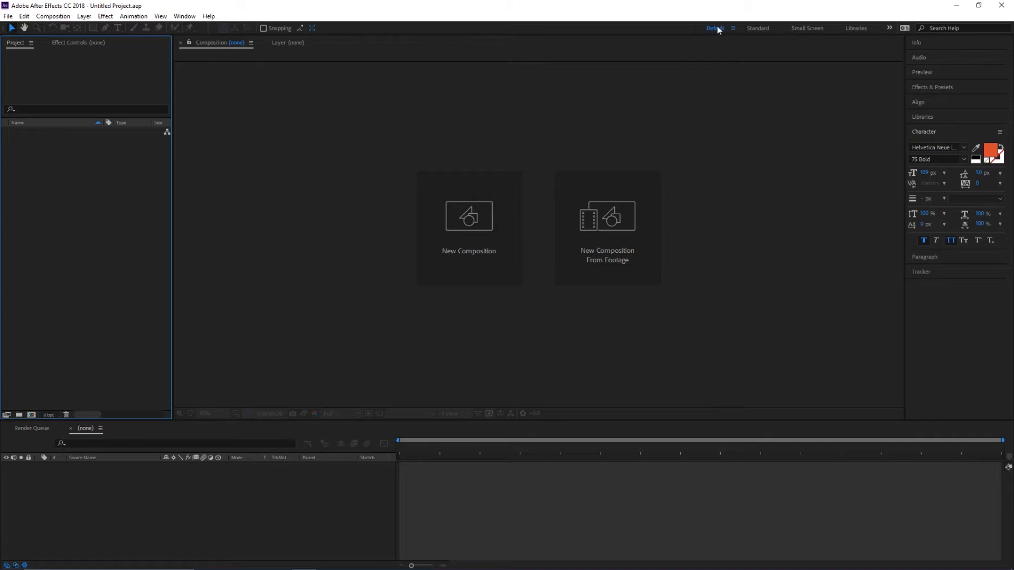
View the Standard and Small Screen workspaces and the list of additional workspaces, and return to the Default workspace.
{"action": "left_click", "coordinate": [758, 28]}
{"action": "left_click", "coordinate": [802, 27]}
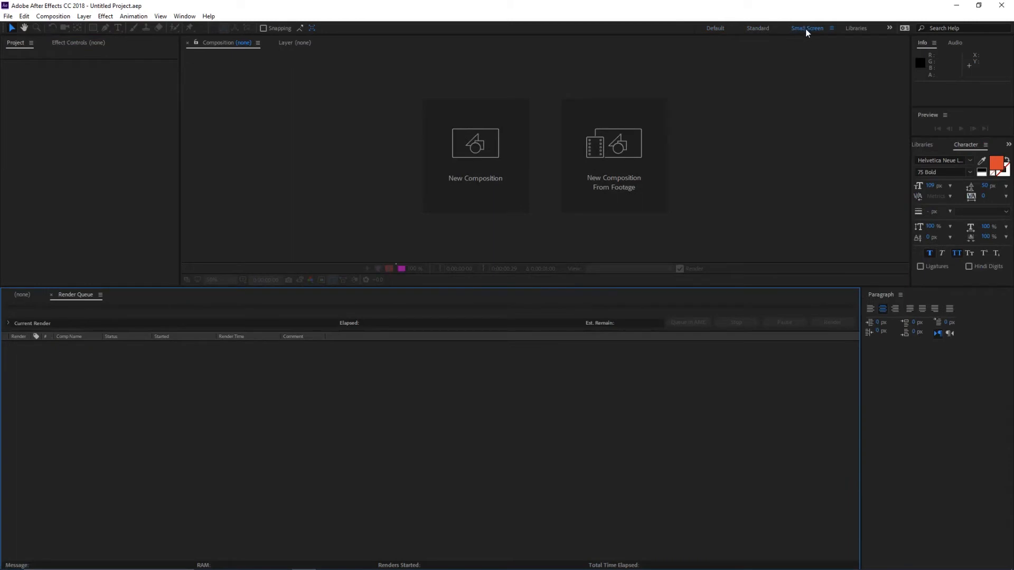
{"action": "left_click", "coordinate": [757, 28]}
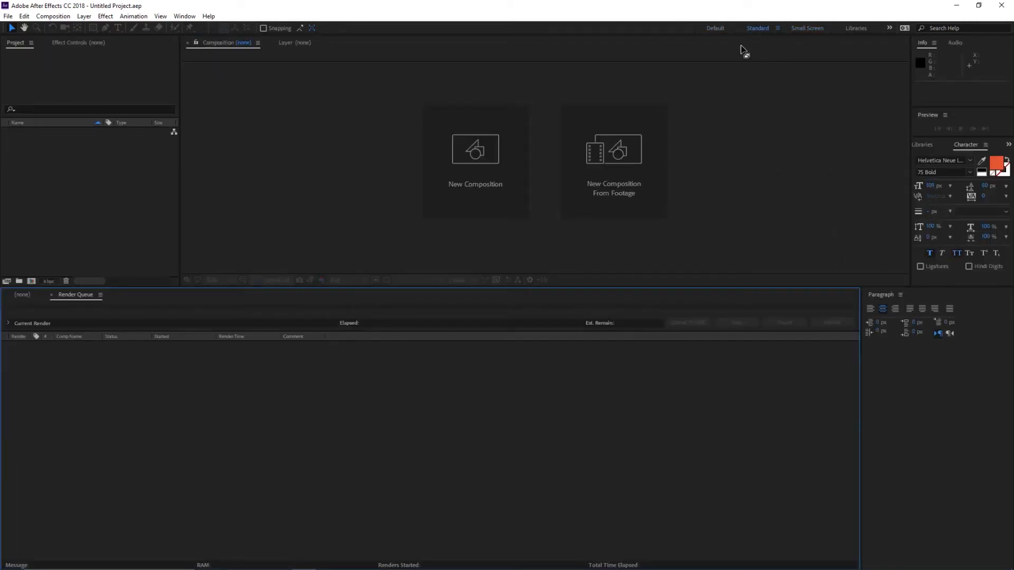
{"action": "left_click", "coordinate": [890, 28]}
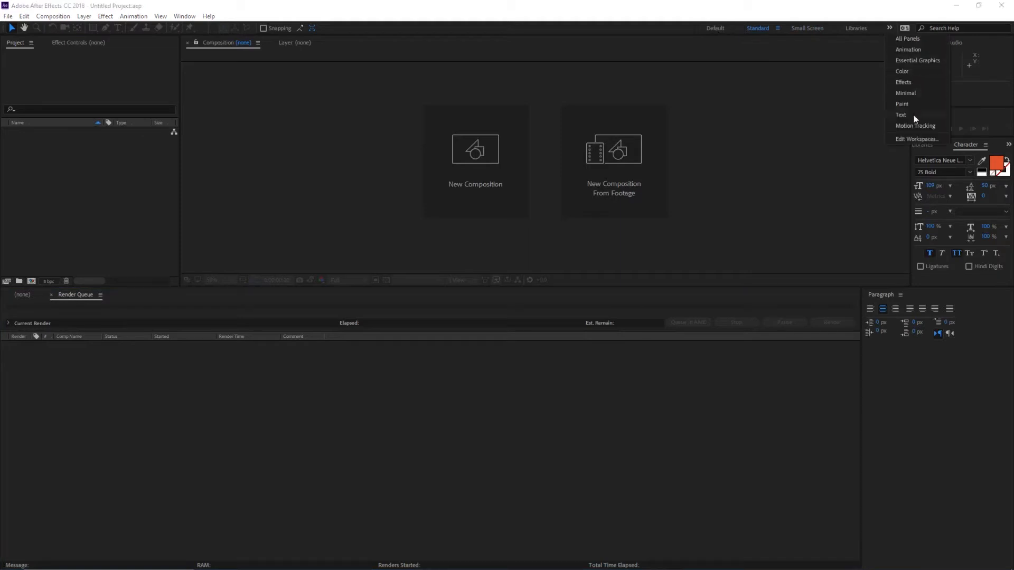
{"action": "left_click", "coordinate": [889, 28]}
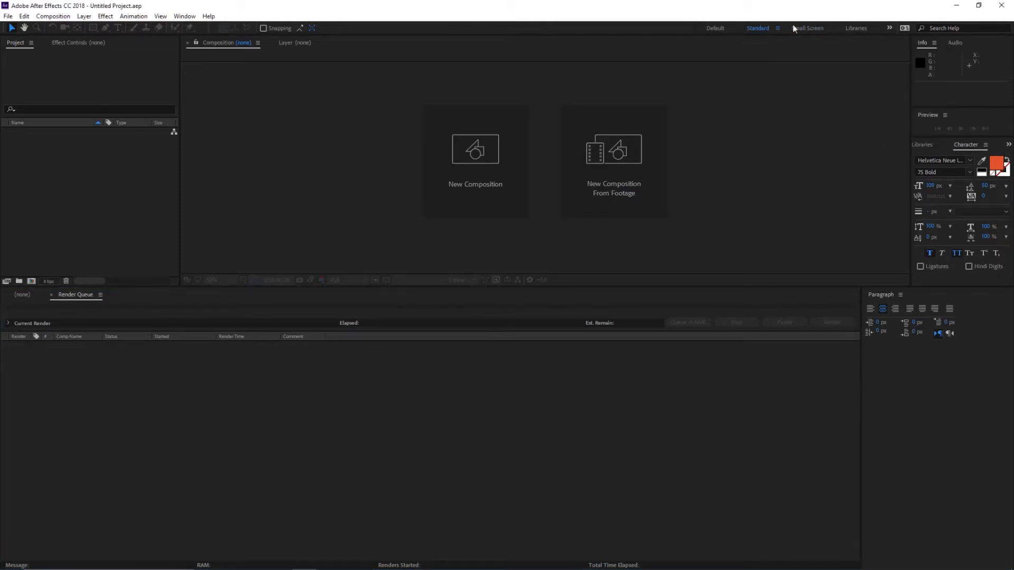
{"action": "left_click", "coordinate": [716, 27]}
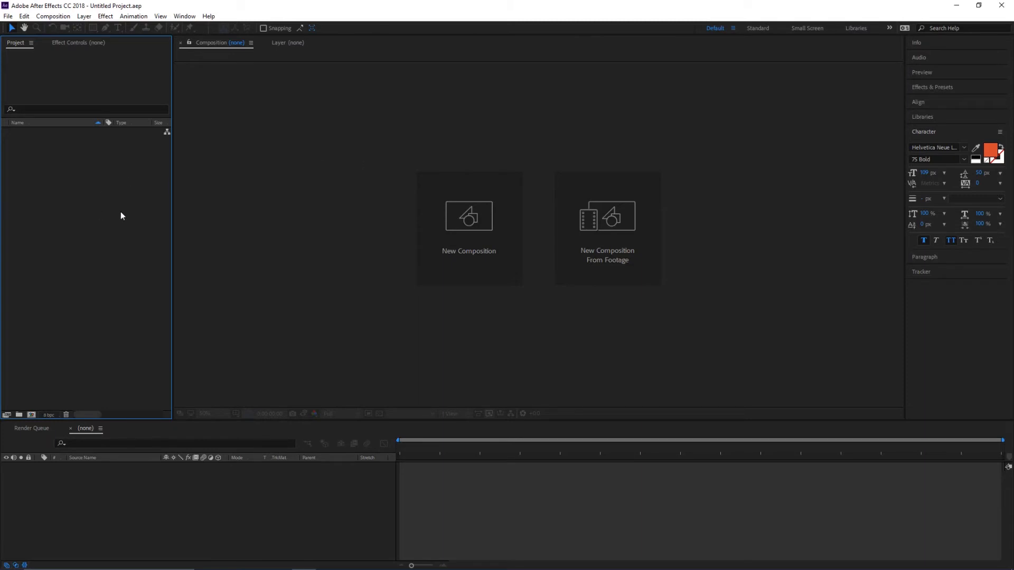
Look at the composition viewer, the timeline and the Render Queue, and return to the timeline.
{"action": "left_click", "coordinate": [359, 199]}
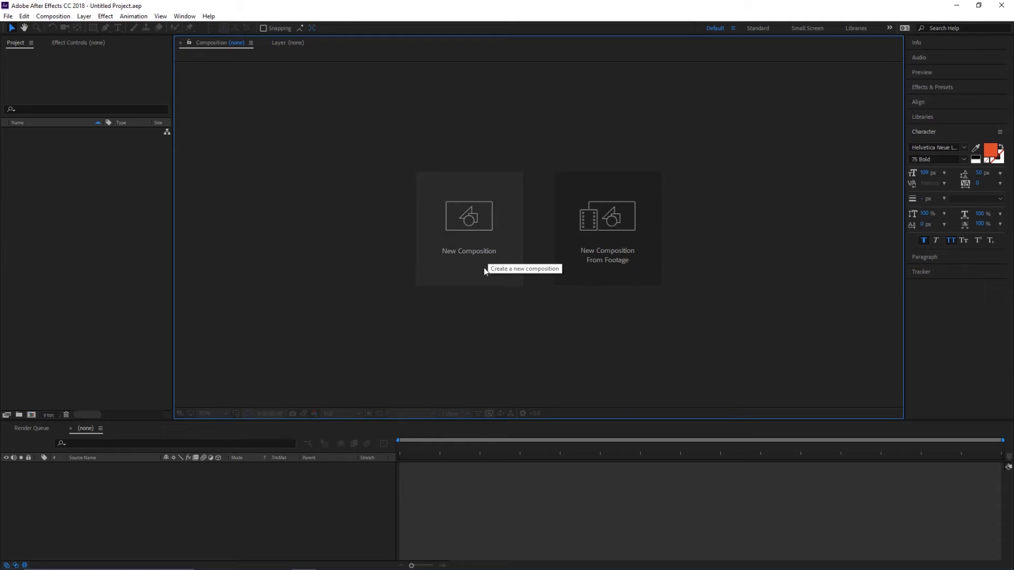
{"action": "left_click", "coordinate": [183, 489]}
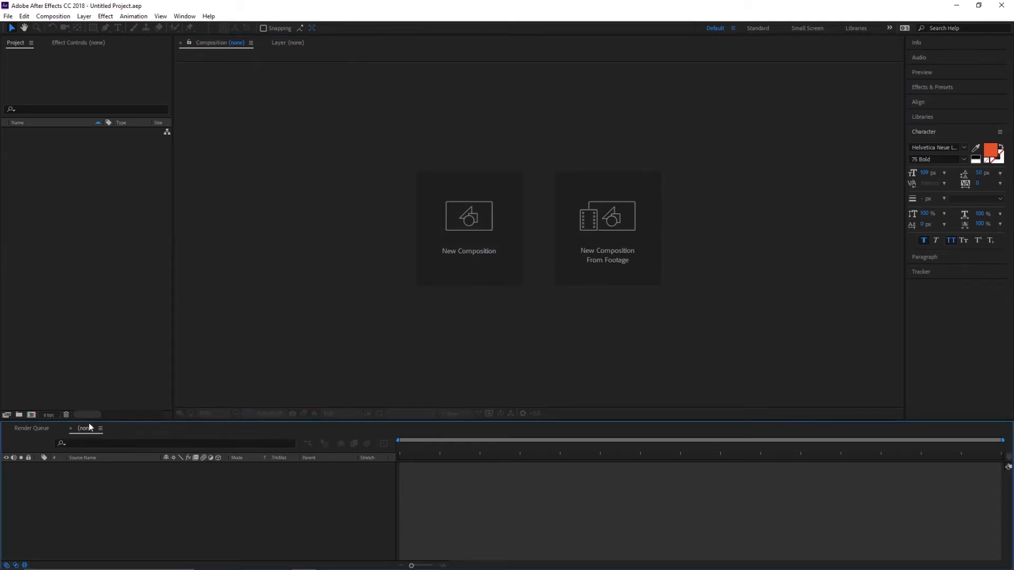
{"action": "left_click", "coordinate": [31, 428]}
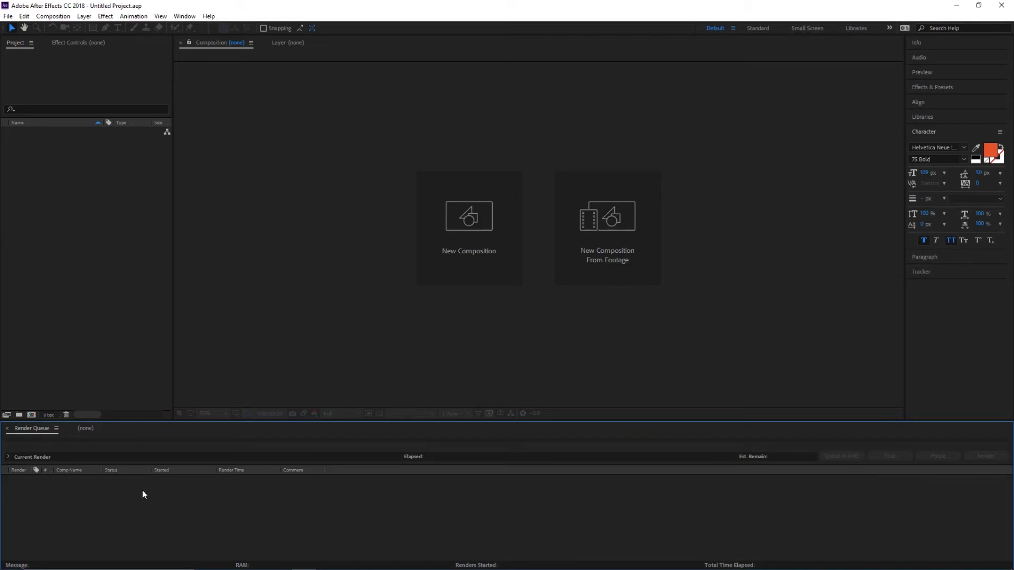
{"action": "left_click", "coordinate": [84, 429]}
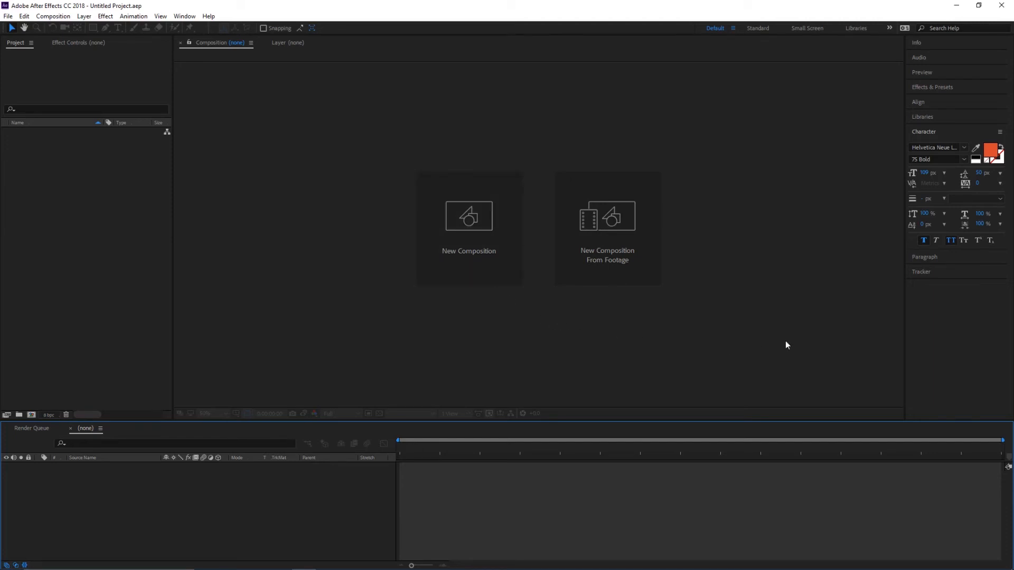
Look through the Audio, Libraries, Character, Paragraph and Align panels, and leave Effects & Presets expanded.
{"action": "left_click", "coordinate": [930, 56]}
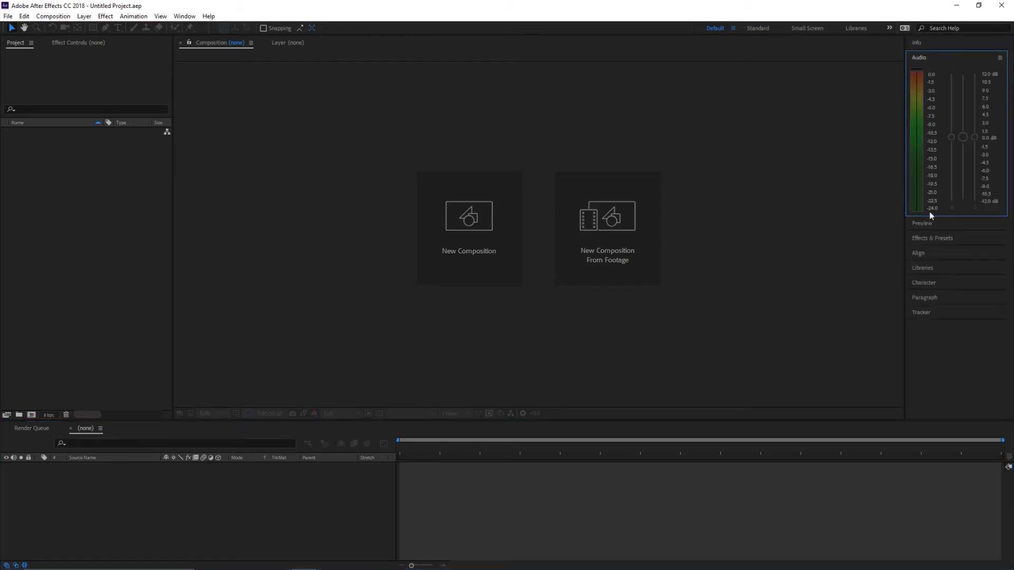
{"action": "left_click", "coordinate": [936, 247]}
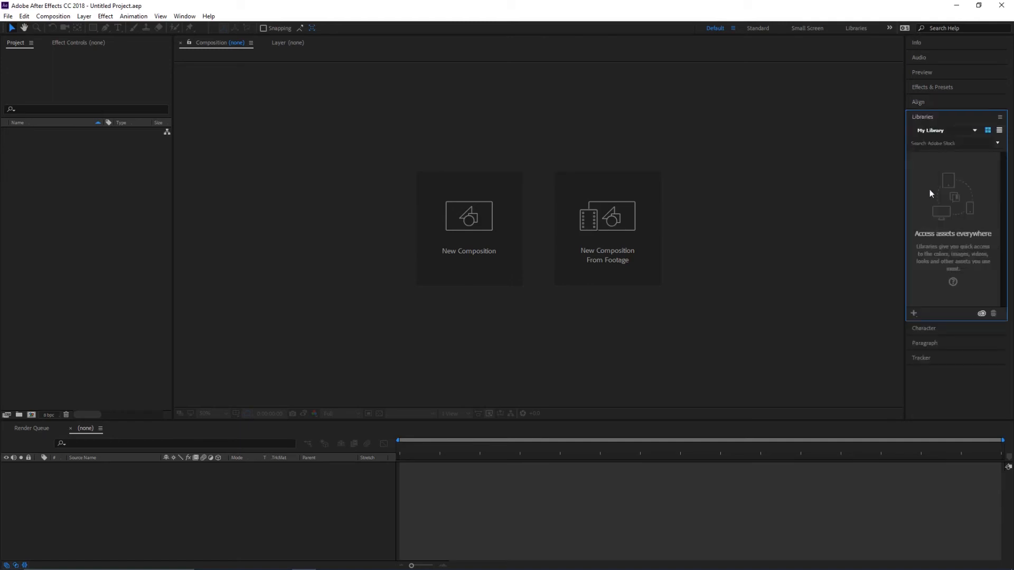
{"action": "key", "text": "ctrl+6"}
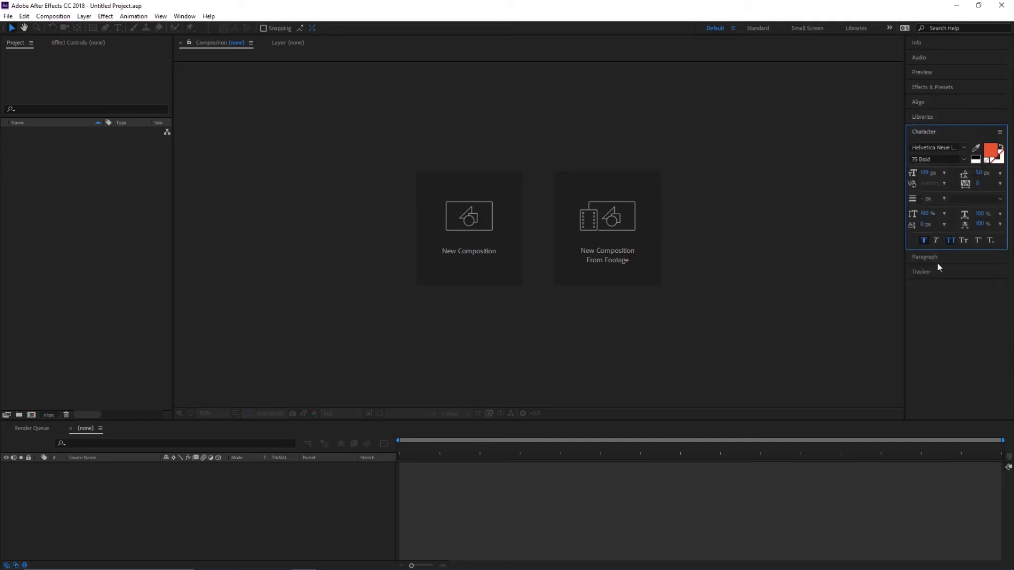
{"action": "key", "text": "ctrl+7"}
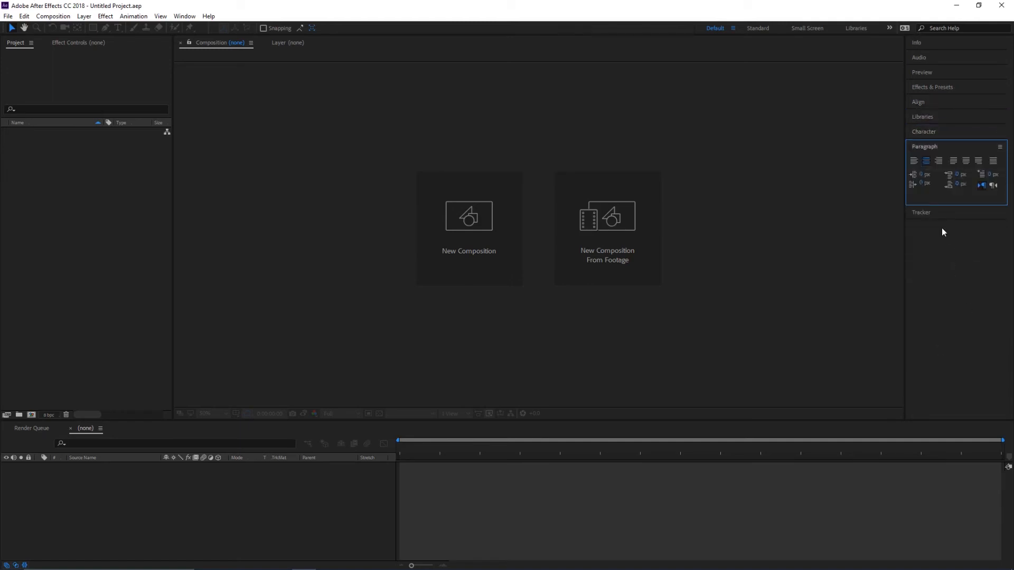
{"action": "left_click", "coordinate": [924, 102]}
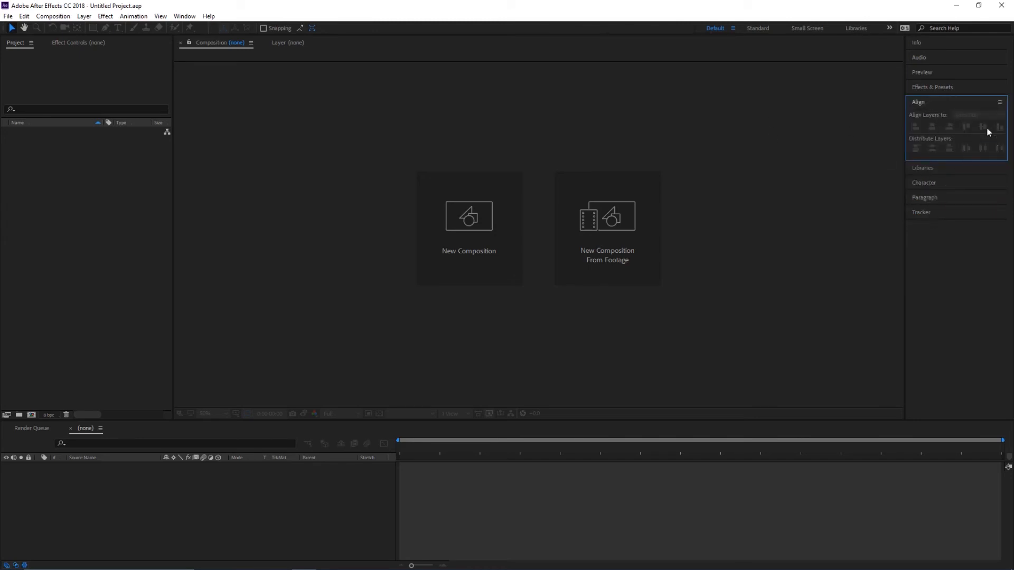
{"action": "left_click", "coordinate": [947, 56]}
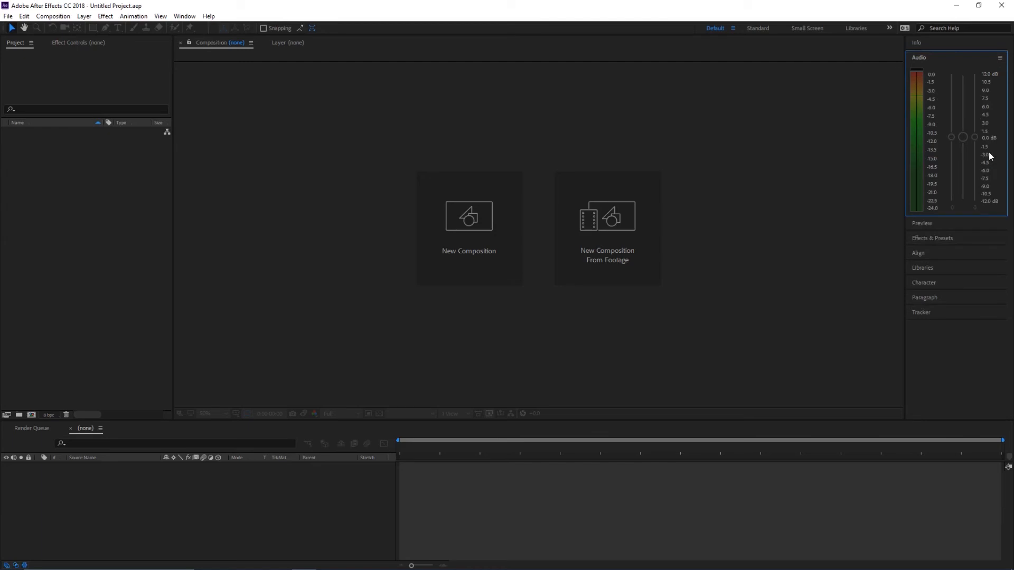
{"action": "left_click", "coordinate": [945, 237]}
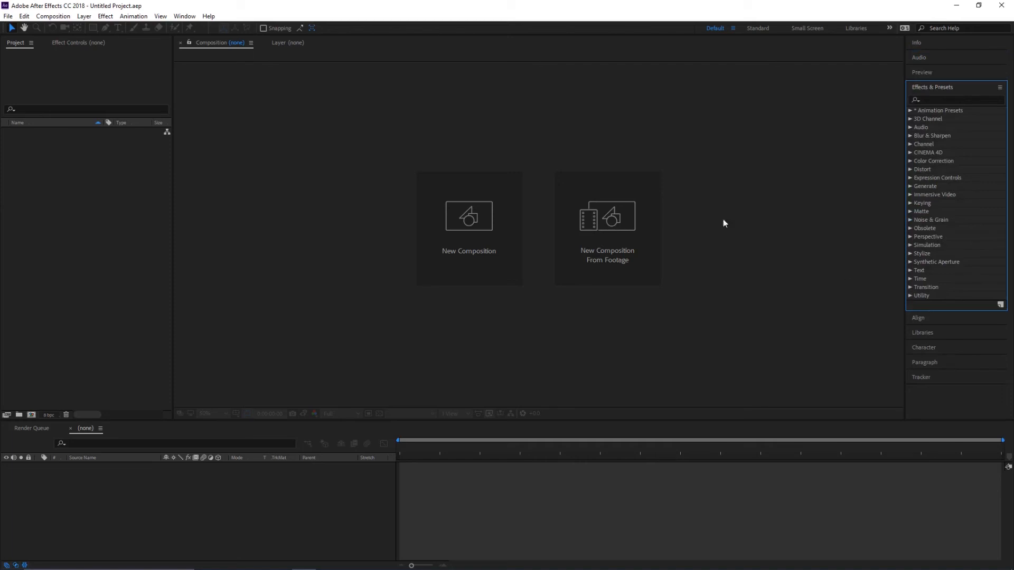
Close the Composition and Layer panels in the central viewer area.
{"action": "left_click", "coordinate": [251, 43]}
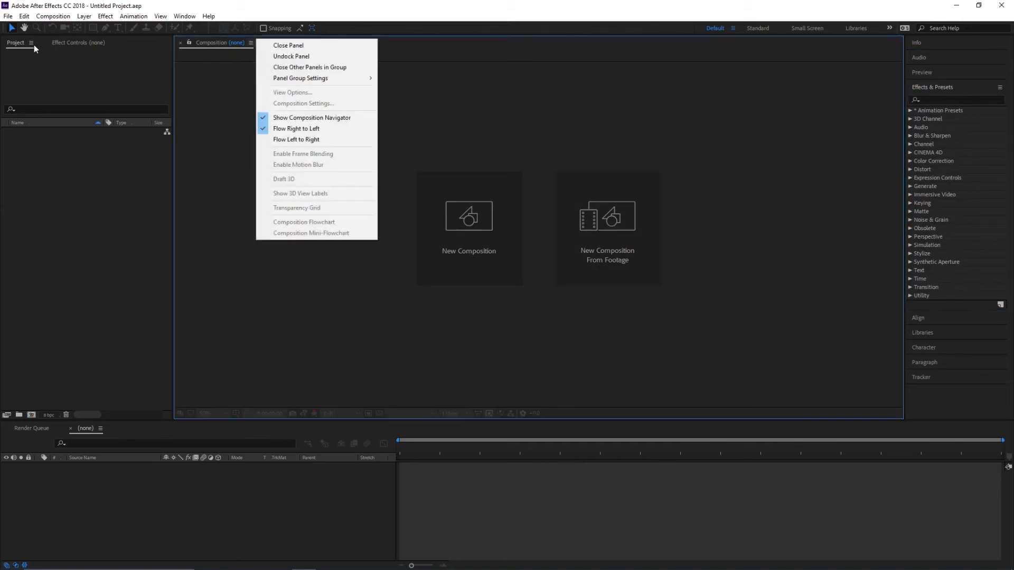
{"action": "left_click", "coordinate": [31, 43]}
{"action": "left_click", "coordinate": [252, 43]}
{"action": "left_click", "coordinate": [286, 46]}
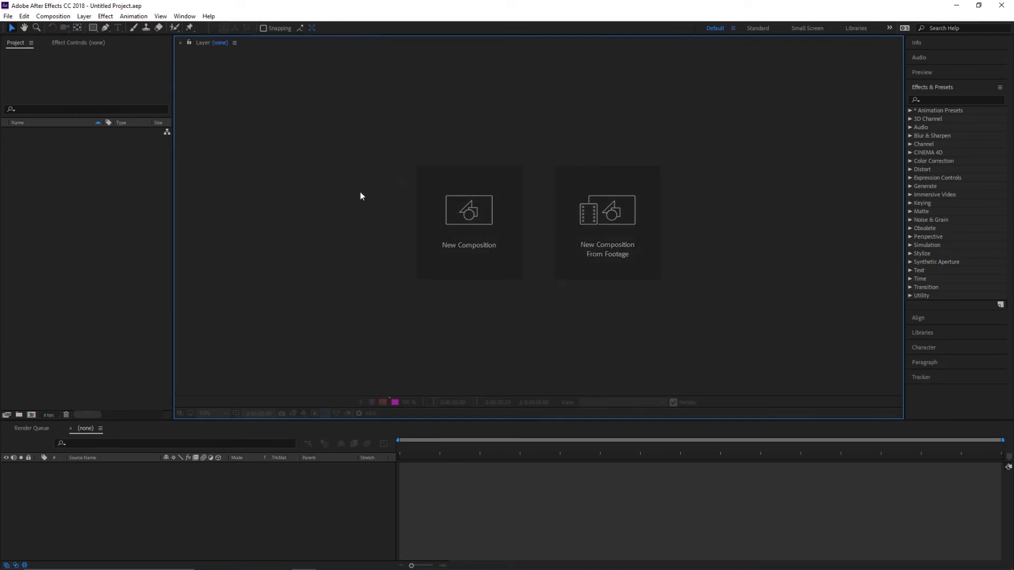
{"action": "left_click", "coordinate": [235, 42]}
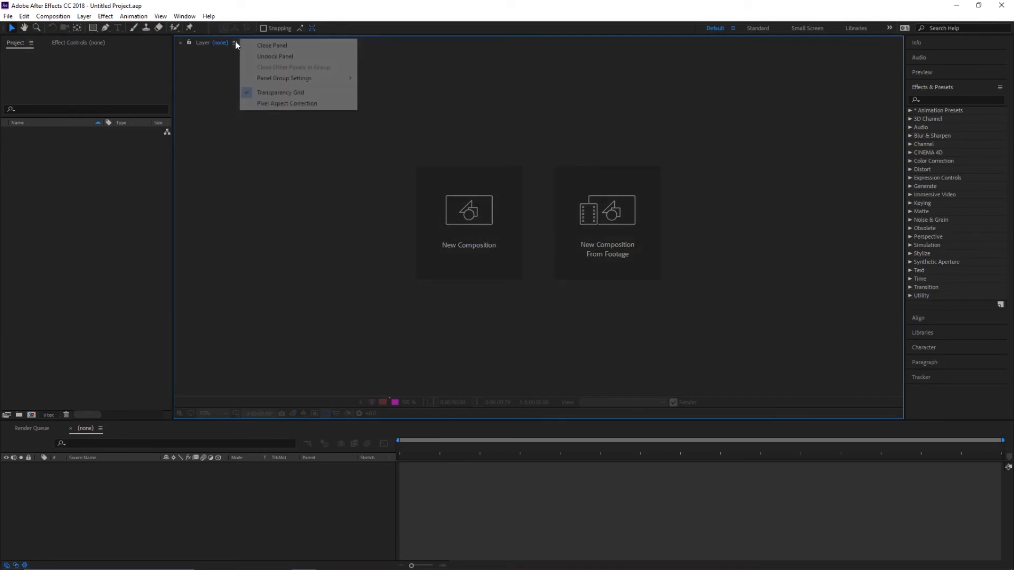
{"action": "left_click", "coordinate": [285, 44]}
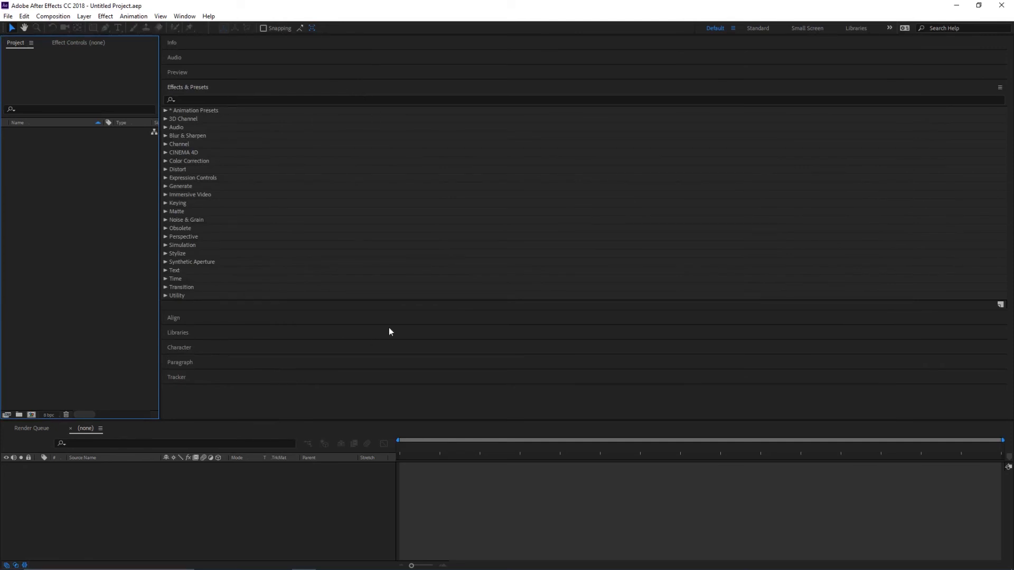
Reopen the Composition and Layer panels so that both share the central viewer area.
{"action": "left_click", "coordinate": [188, 17]}
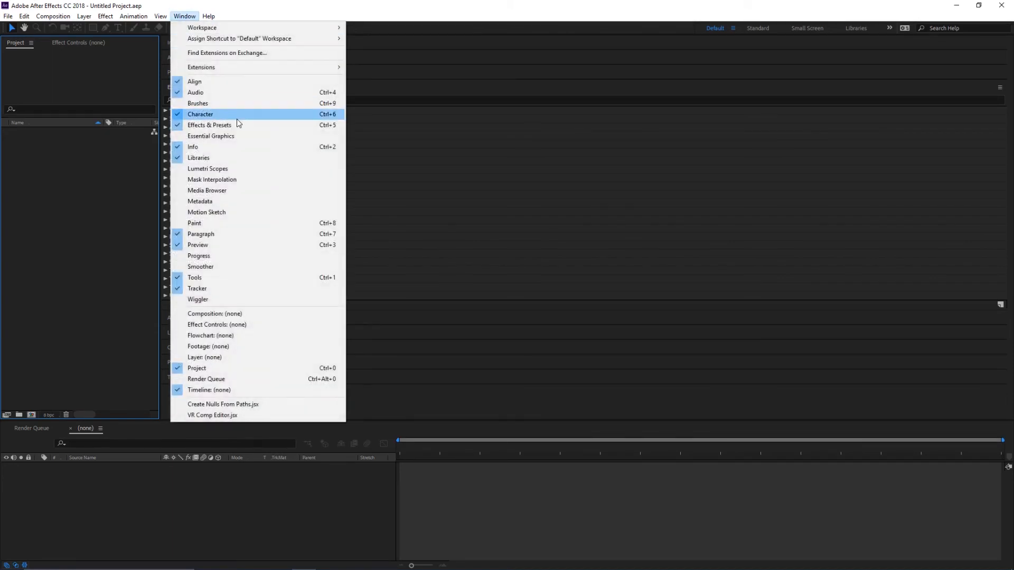
{"action": "left_click", "coordinate": [232, 315]}
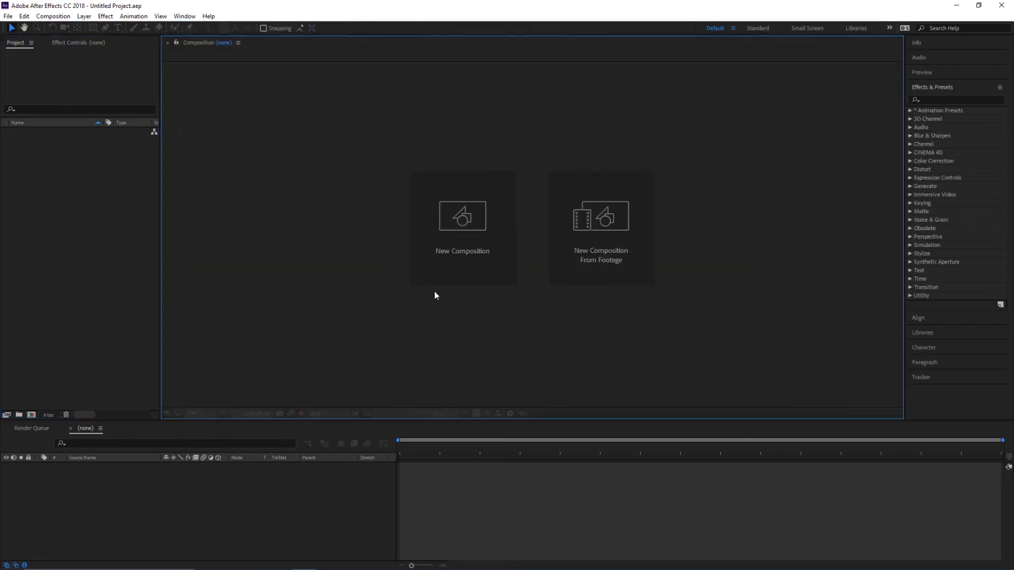
{"action": "left_click", "coordinate": [189, 17]}
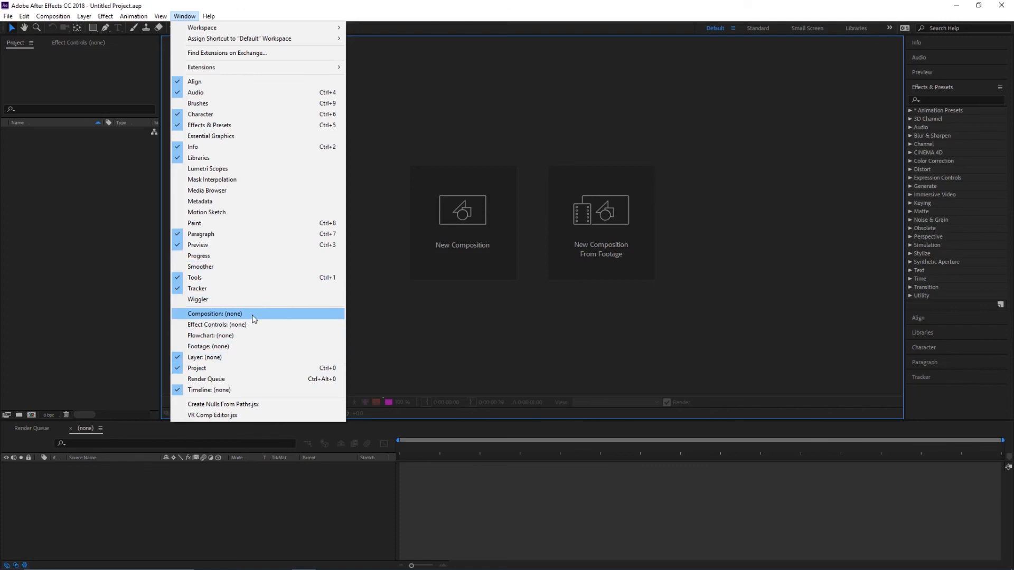
{"action": "left_click", "coordinate": [280, 314]}
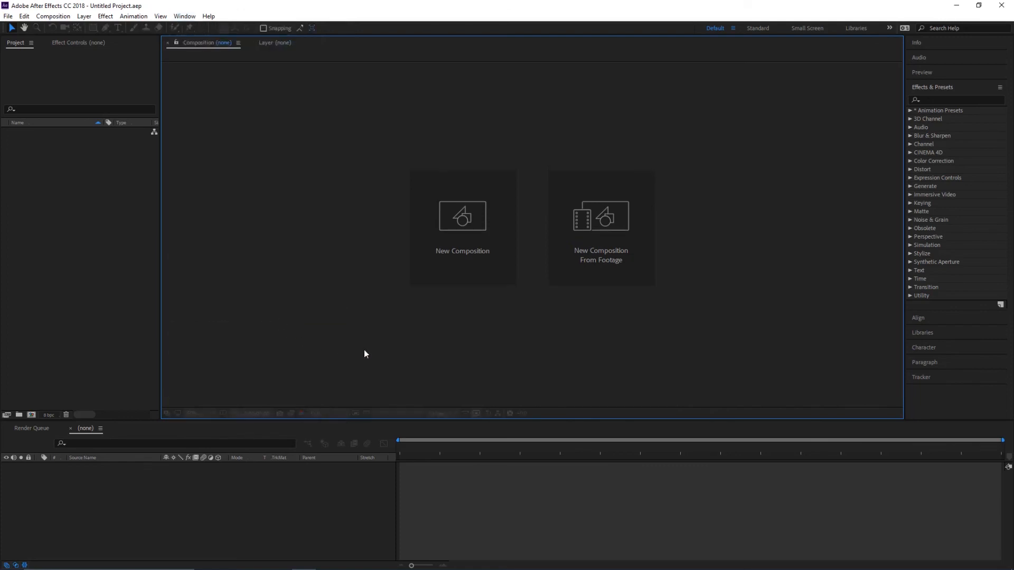